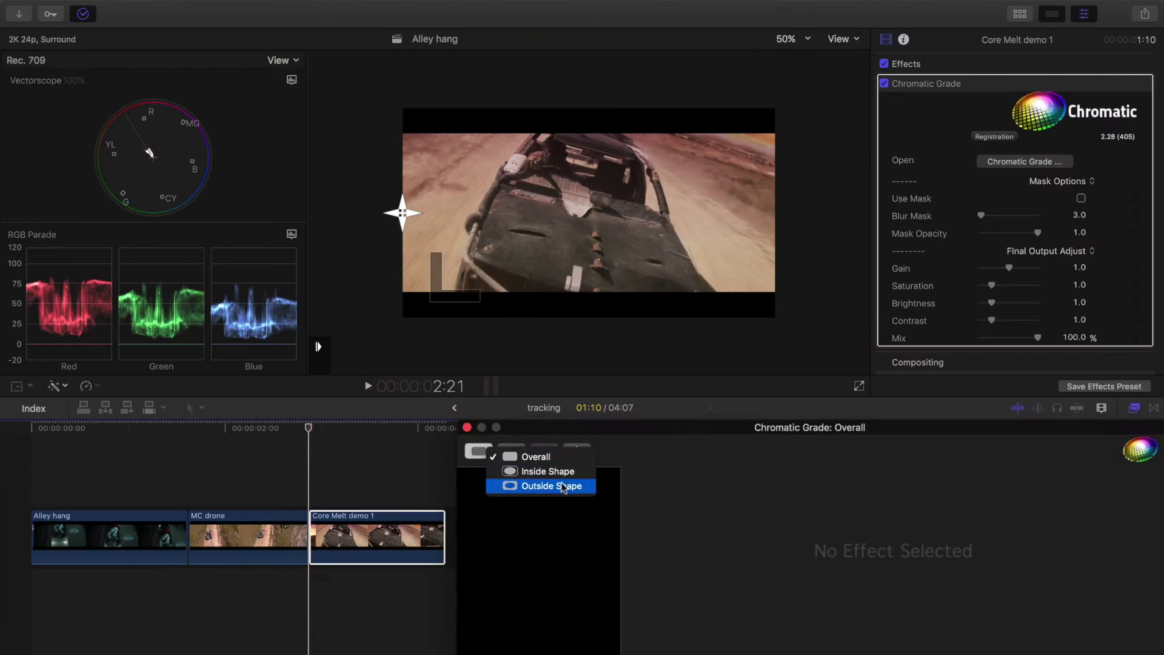
# Step: On the Inside Shape layer, add RGB Curves and raise the red curve
pyautogui.click(544, 468)
pyautogui.click(511, 450)
pyautogui.click(585, 554)
pyautogui.click(873, 450)
pyautogui.moveTo(881, 557); pyautogui.dragTo(881, 544)
# Step: Draw a closed polygon mask around the car's hood
pyautogui.click(345, 182)
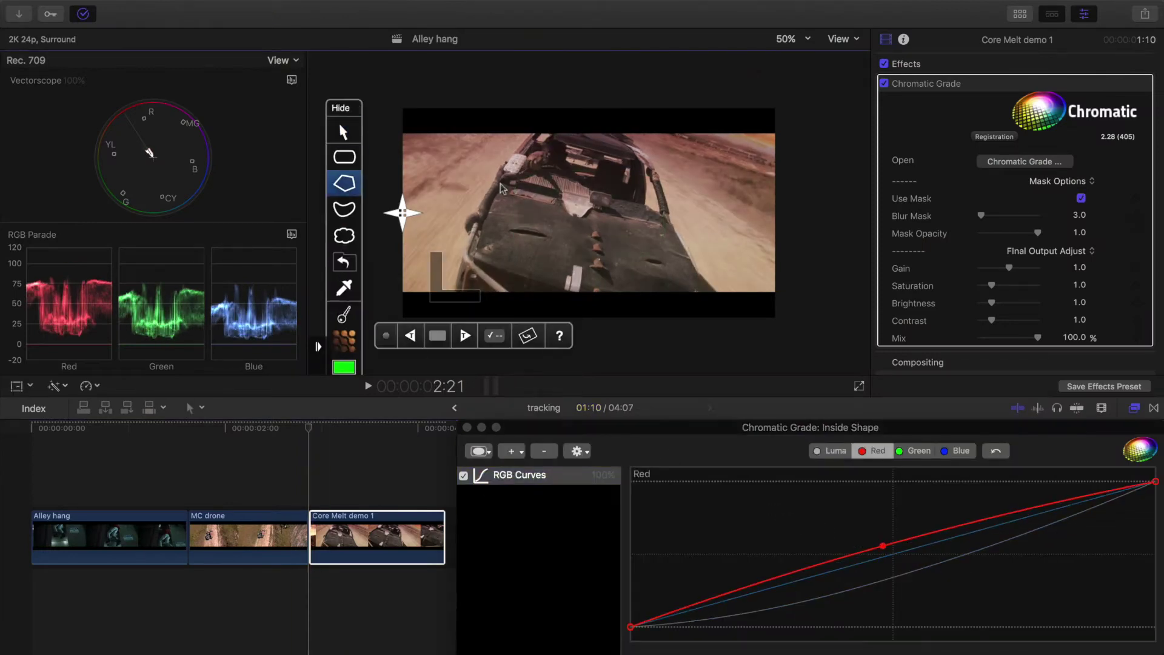
pyautogui.click(502, 183)
pyautogui.click(483, 227)
pyautogui.click(473, 255)
pyautogui.click(551, 286)
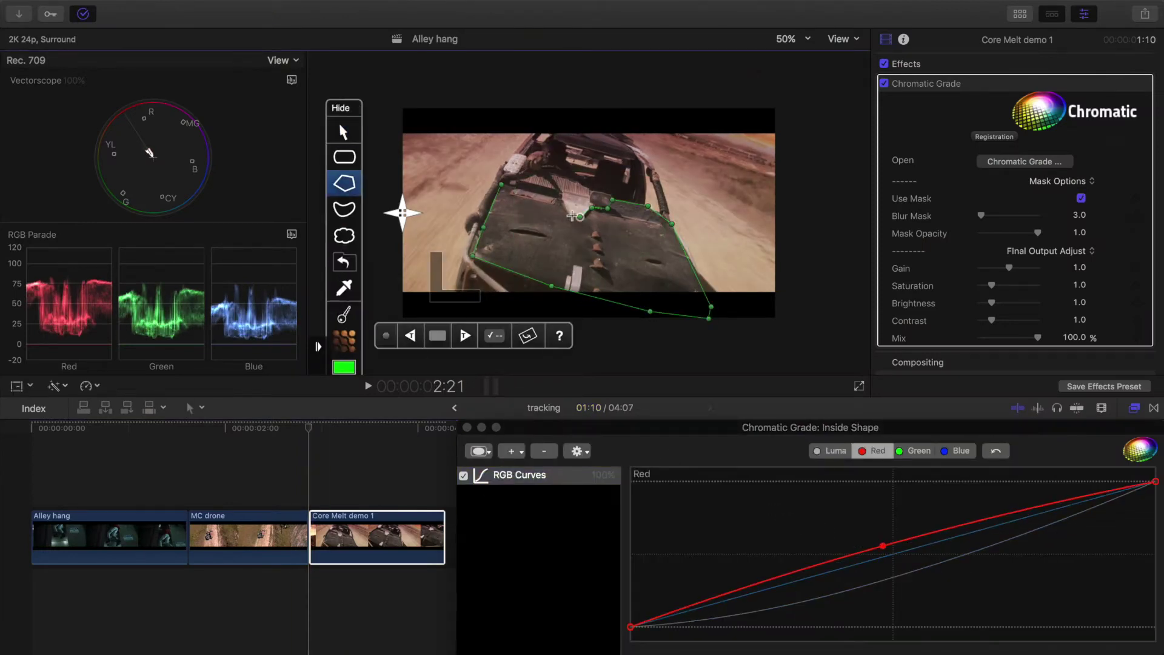
pyautogui.click(502, 184)
# Step: Track the hood mask forward, soften its Blur Mask to 7.0, and play the result
pyautogui.click(465, 335)
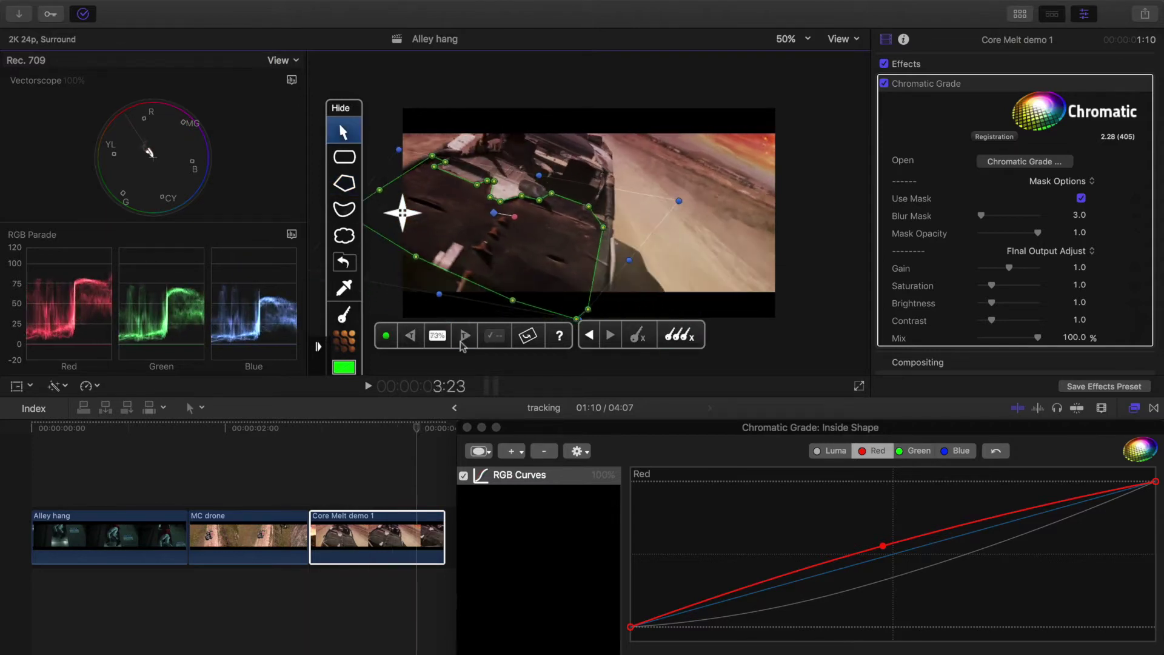
pyautogui.moveTo(981, 215); pyautogui.dragTo(987, 217)
pyautogui.press('space')
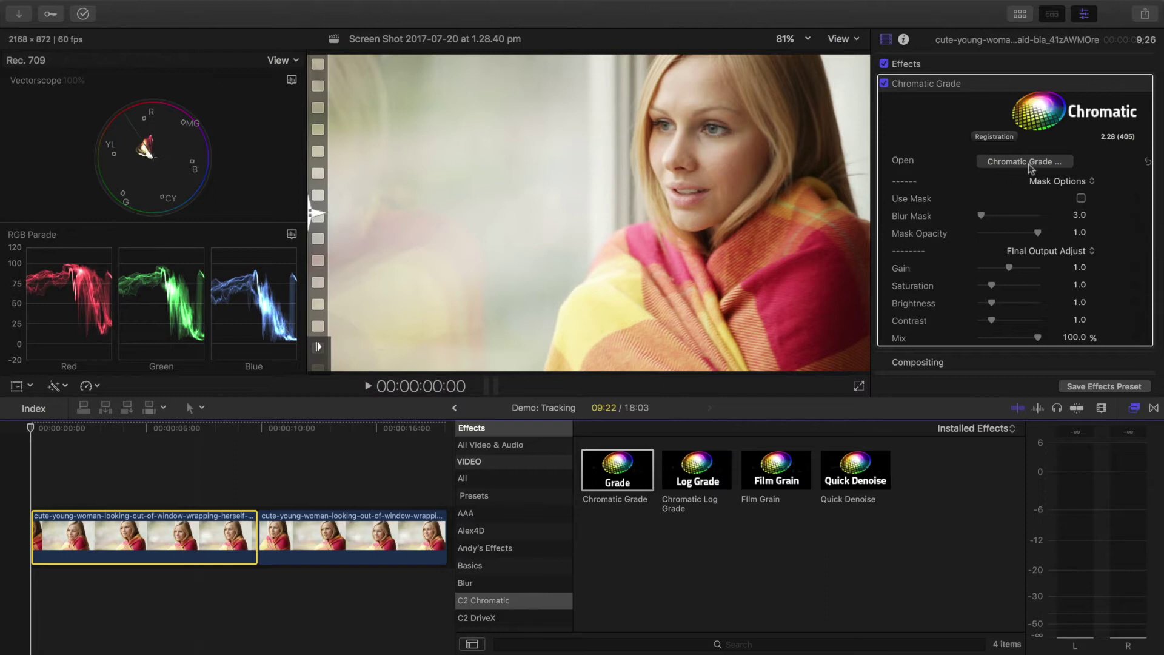
# Step: Open the woman clip's Chromatic Grade editor, move it lower, and show the grading-region choices
pyautogui.click(1029, 164)
pyautogui.moveTo(667, 393); pyautogui.dragTo(667, 432)
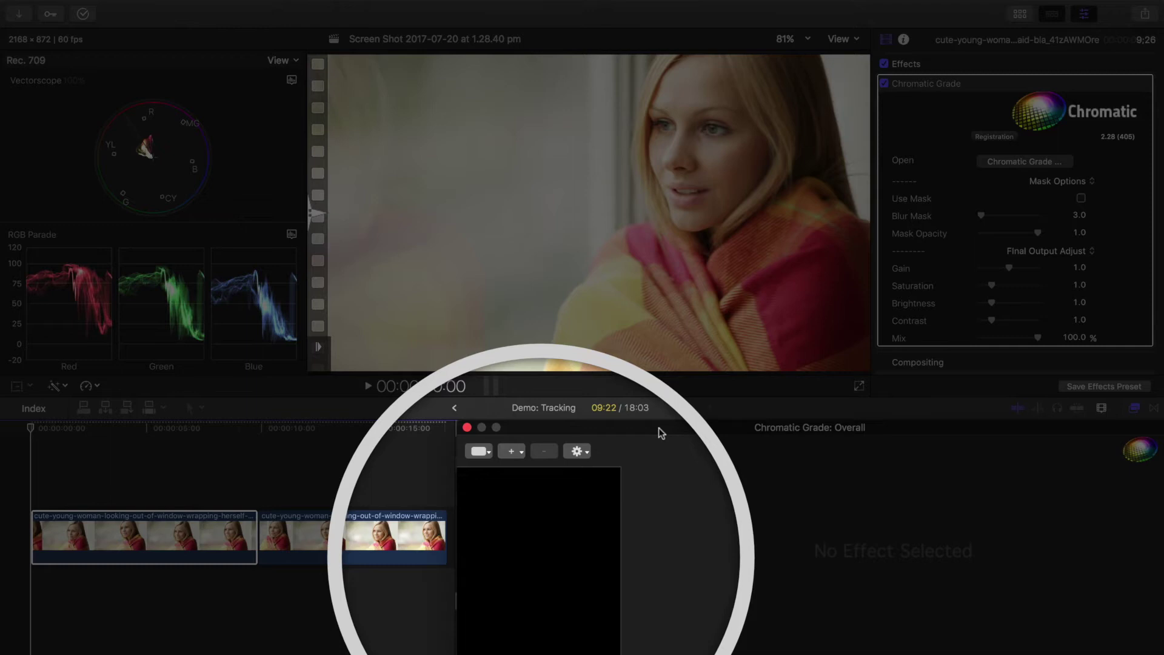
pyautogui.click(480, 452)
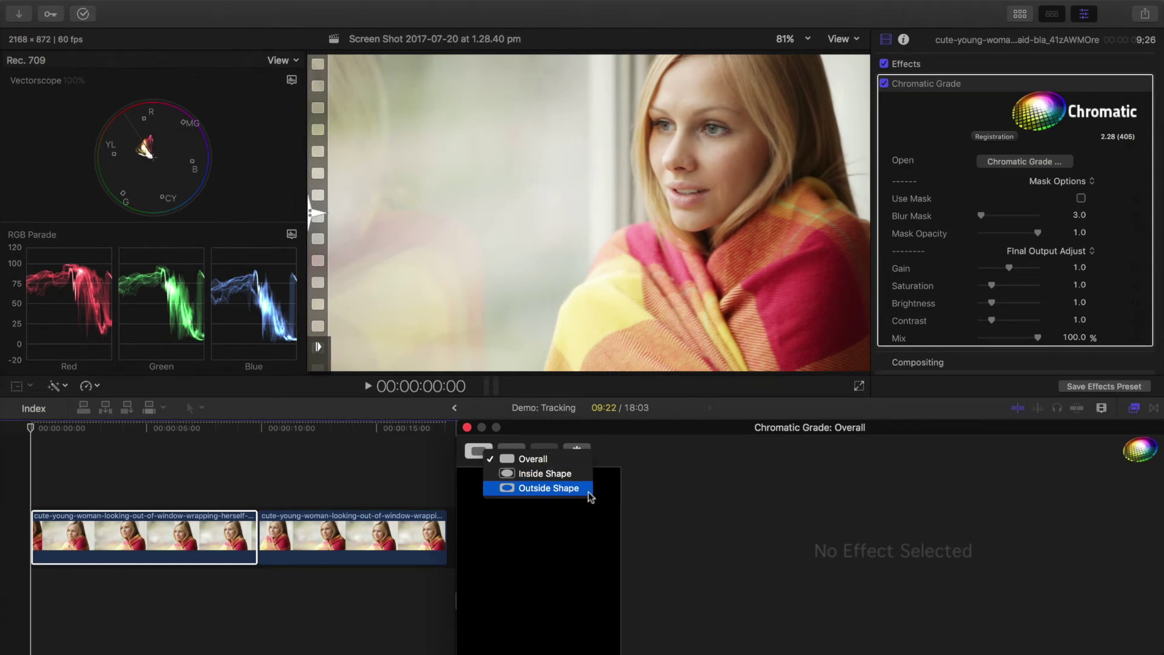
# Step: Add HSL Curves to the Outside Shape layer and pull the Luma curve down
pyautogui.click(588, 493)
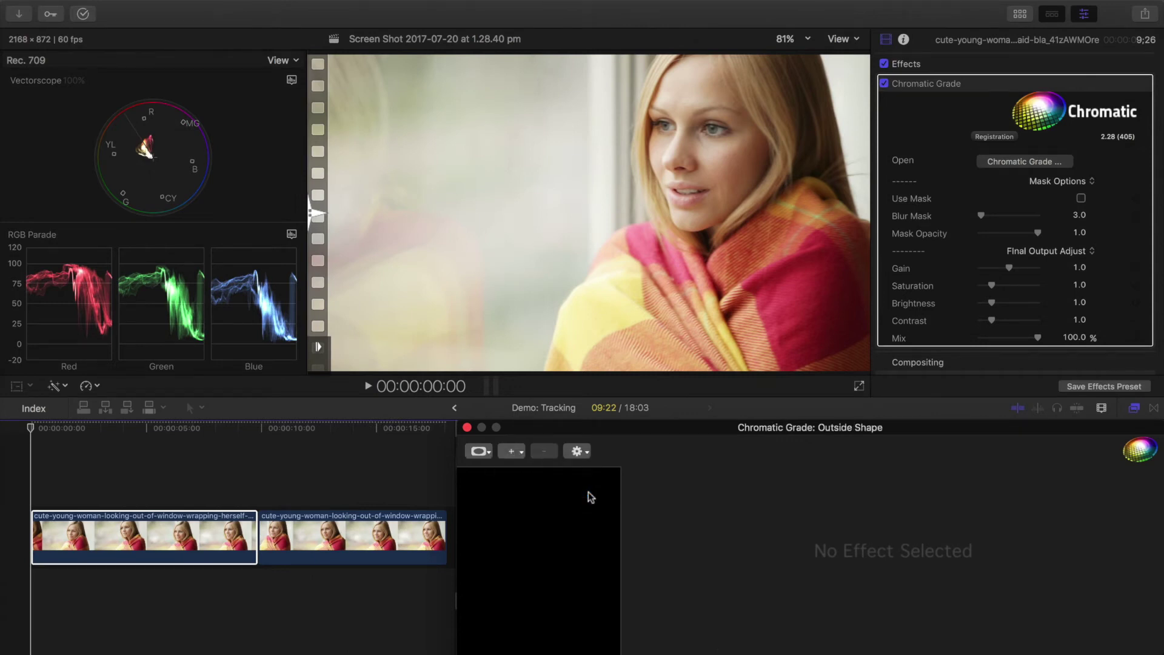
pyautogui.click(514, 451)
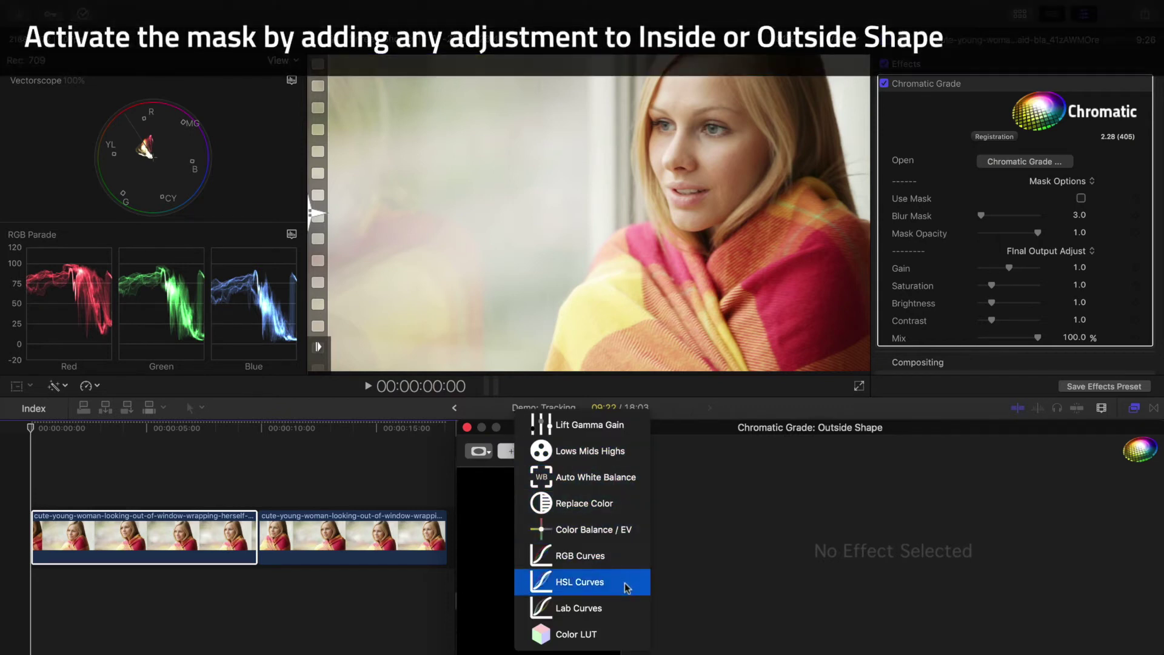
pyautogui.click(626, 587)
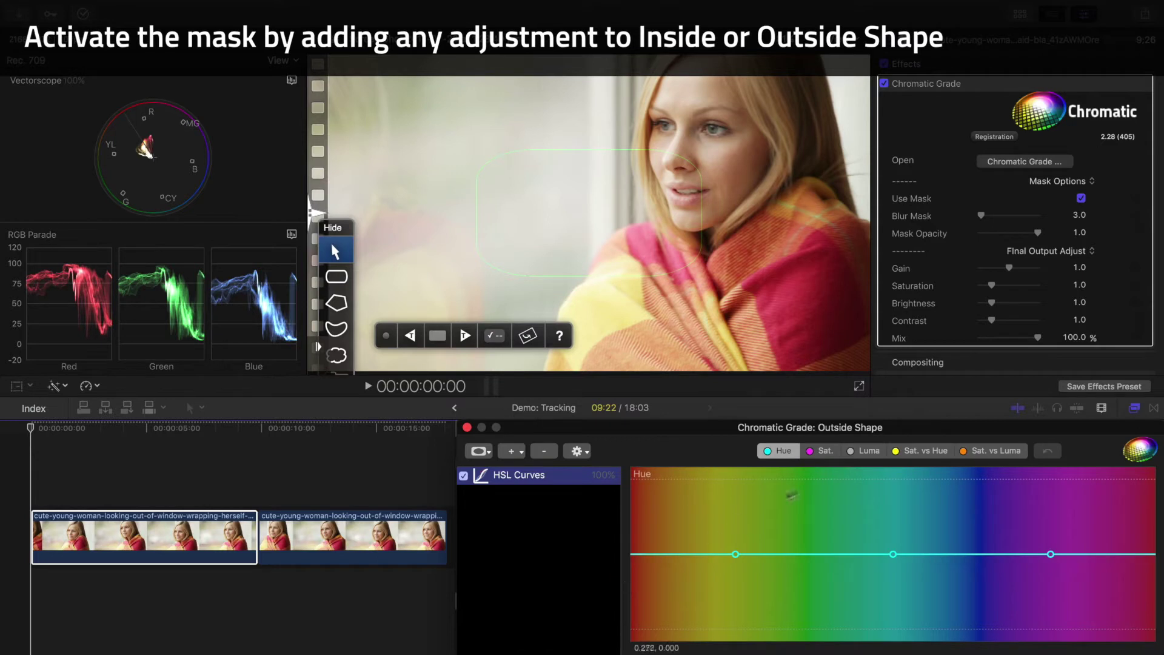
pyautogui.click(870, 451)
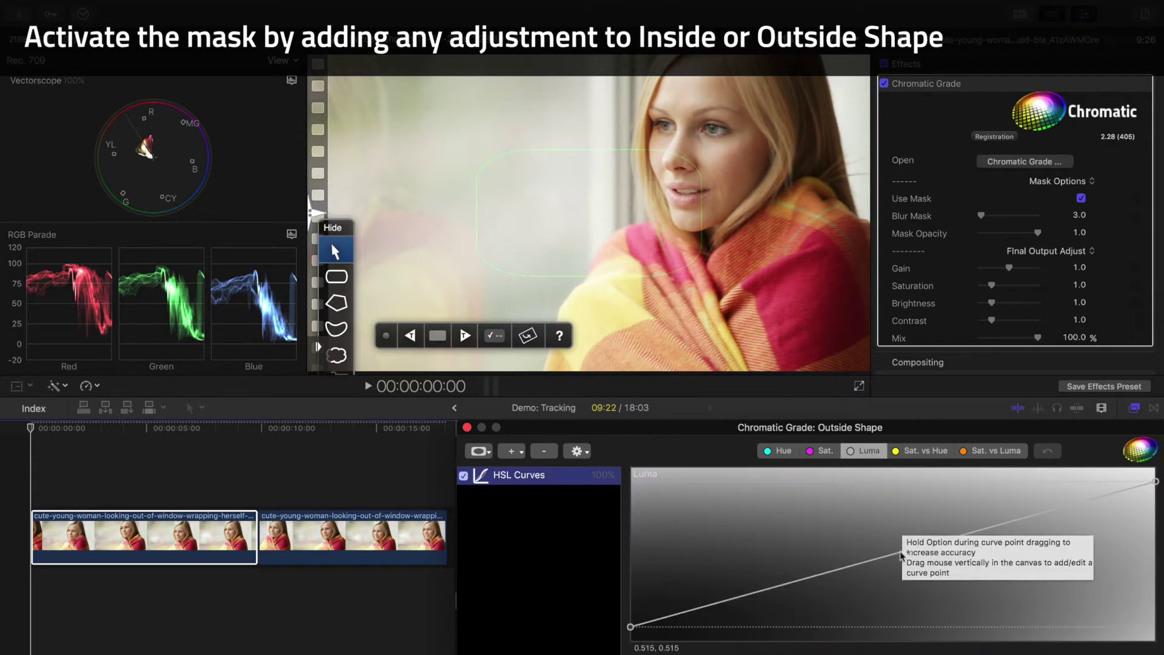
pyautogui.moveTo(901, 555); pyautogui.dragTo(909, 582)
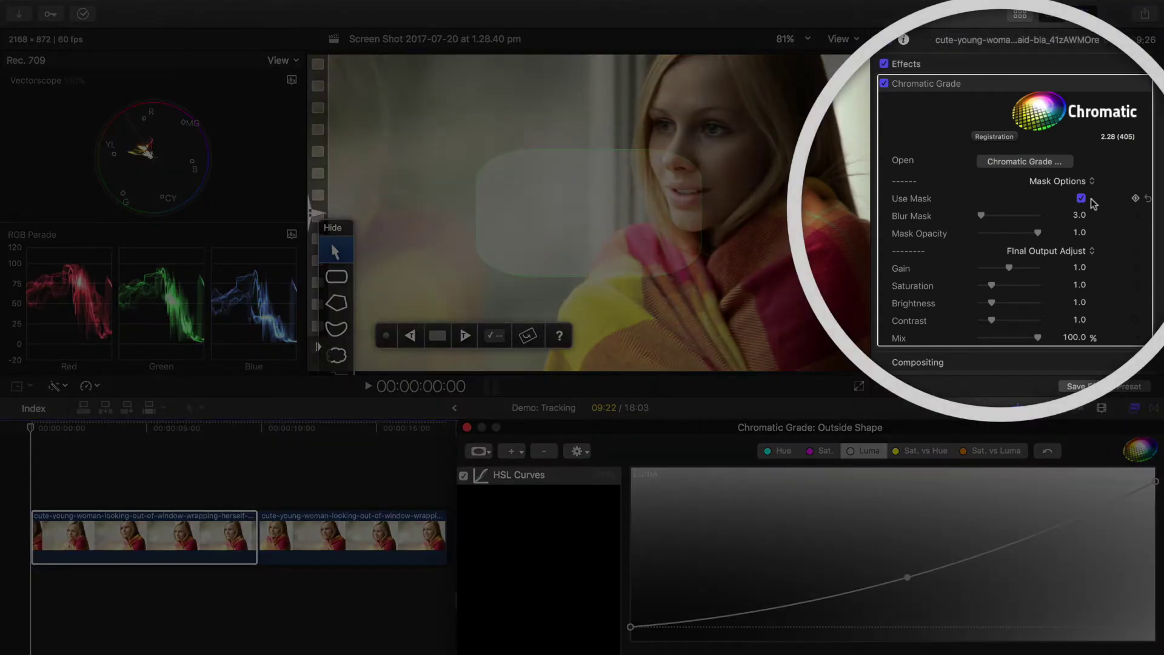
pyautogui.click(946, 84)
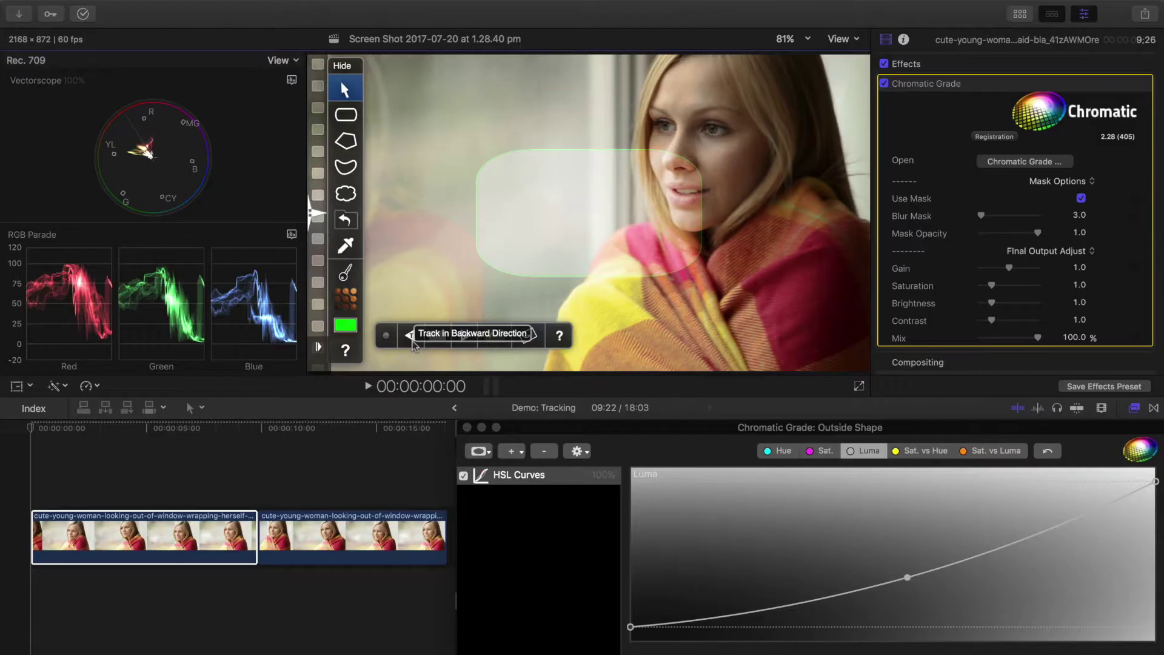
# Step: Draw an oval mask over the woman's face, then reposition and slightly rotate it to fit
pyautogui.click(28, 450)
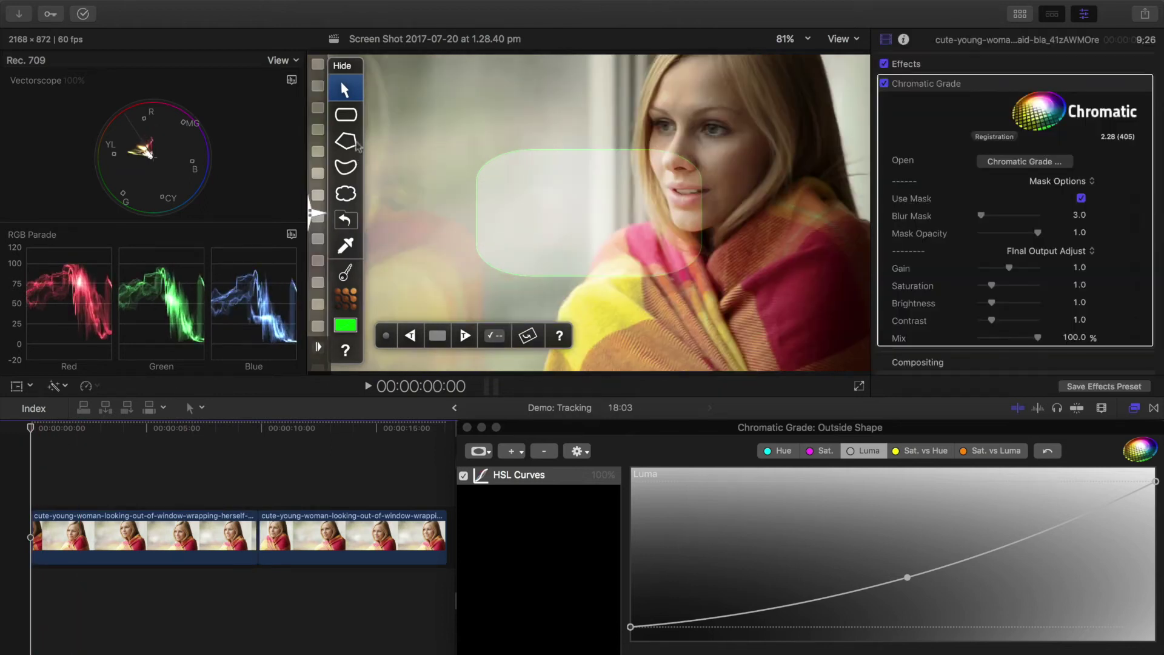
pyautogui.click(347, 115)
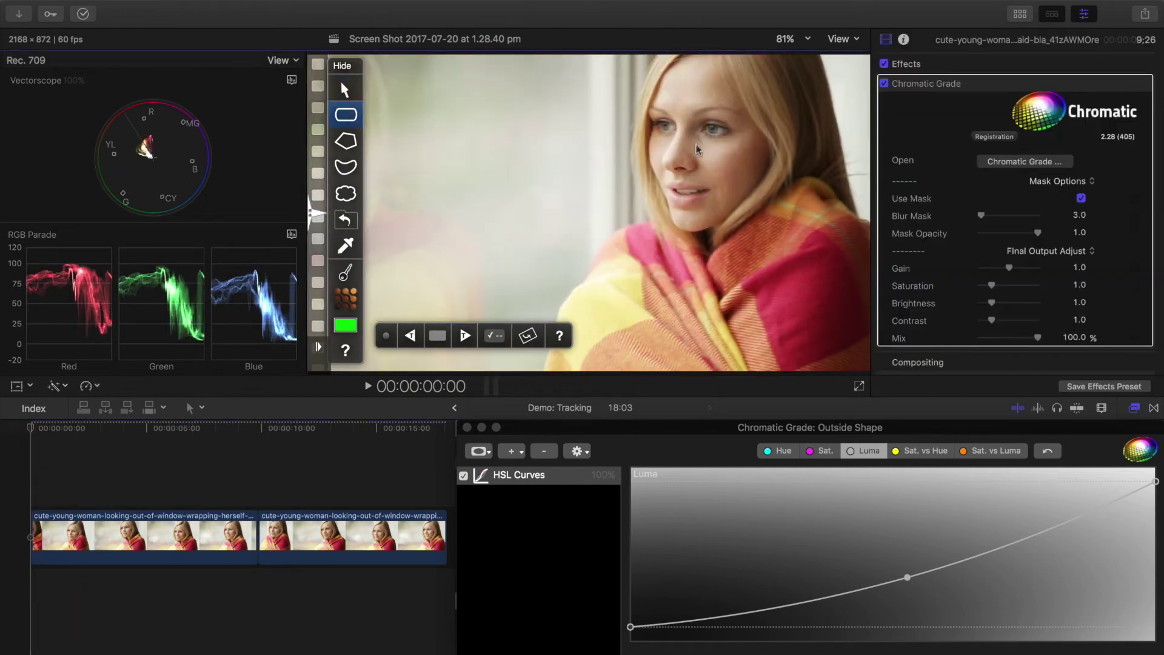
pyautogui.moveTo(693, 154); pyautogui.dragTo(727, 108)
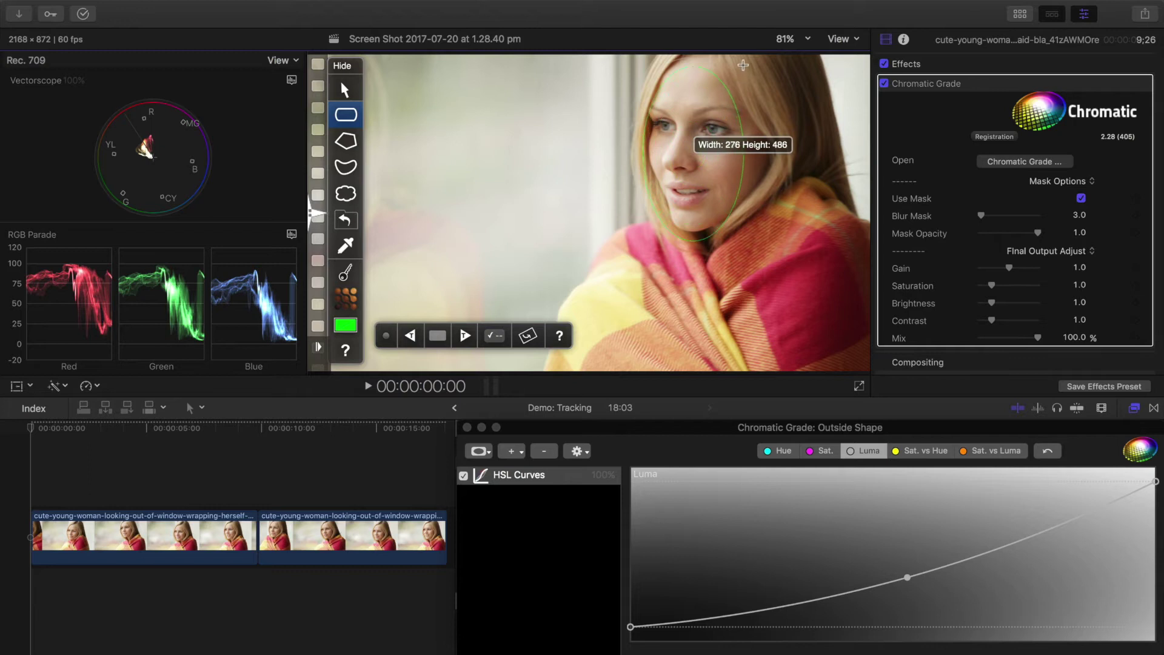
pyautogui.moveTo(748, 65); pyautogui.dragTo(748, 67)
pyautogui.moveTo(714, 185); pyautogui.dragTo(711, 188)
pyautogui.moveTo(729, 144); pyautogui.dragTo(732, 144)
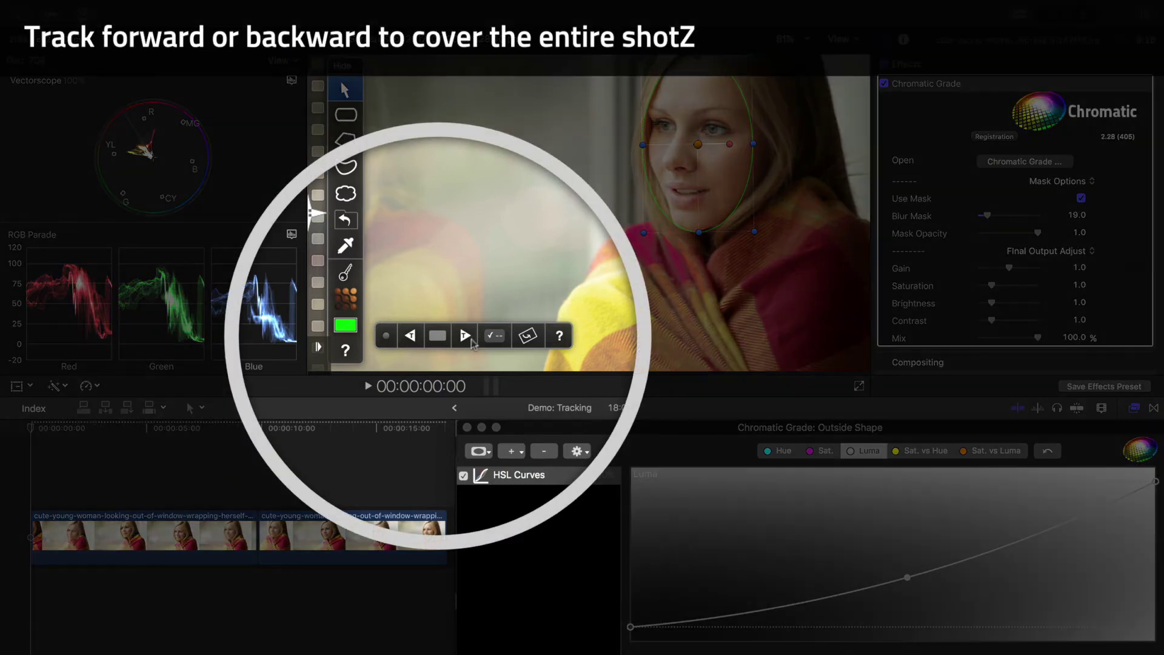
# Step: Track the oval forward, set Mask Opacity to 1.0, and lower the outside Sat and Luma curves
pyautogui.click(466, 343)
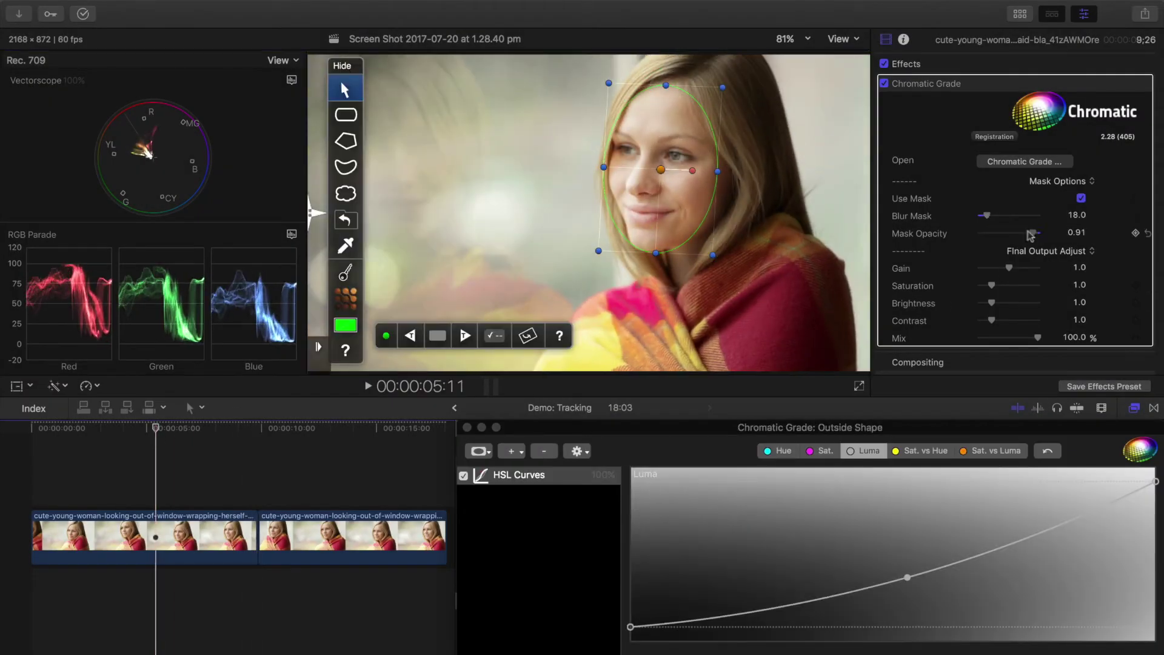
pyautogui.moveTo(1031, 235)
pyautogui.mouseDown()
pyautogui.moveTo(986, 236)
pyautogui.moveTo(1045, 238)
pyautogui.mouseUp()
pyautogui.press('2')
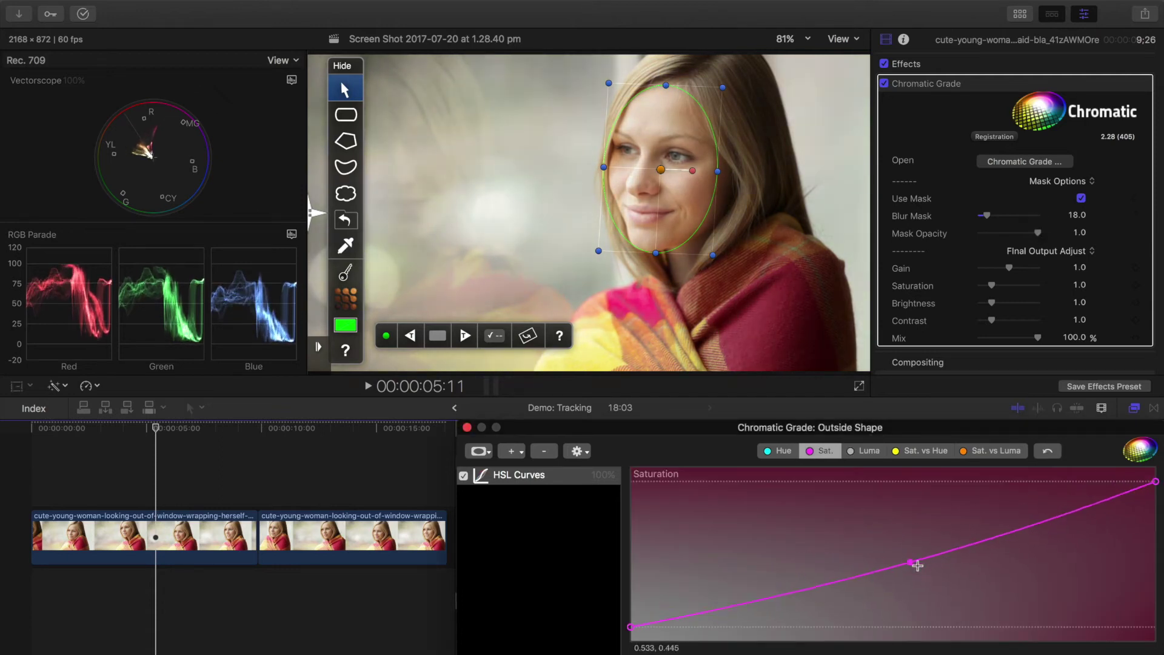
pyautogui.moveTo(917, 565); pyautogui.dragTo(871, 481)
pyautogui.press('3')
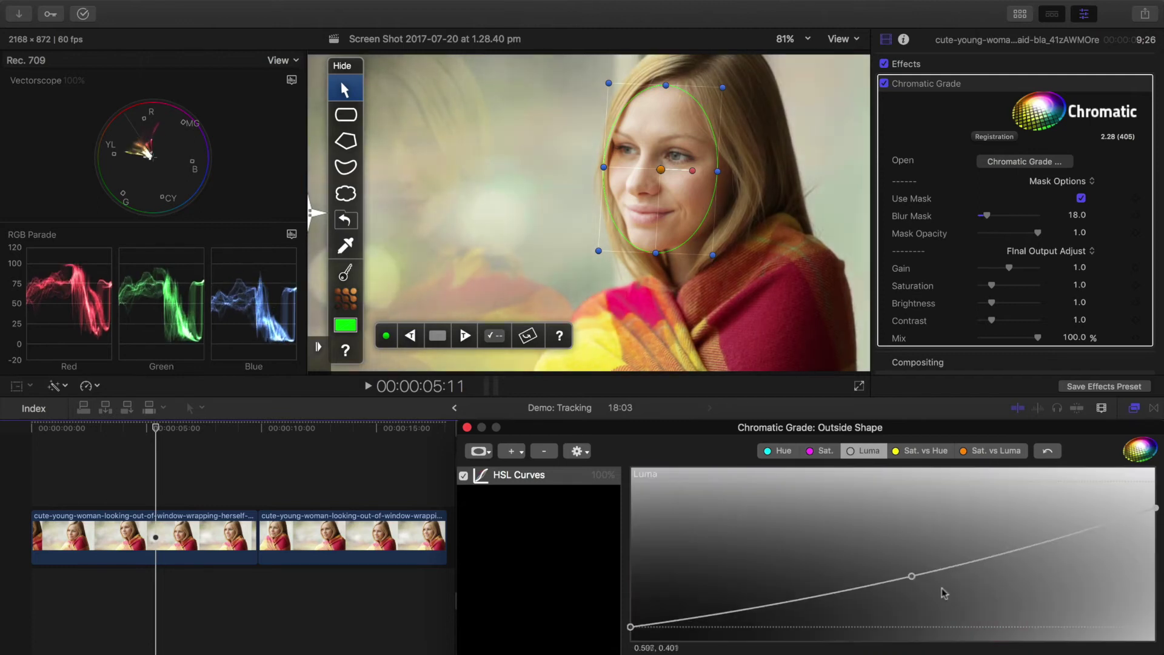
pyautogui.moveTo(911, 576); pyautogui.dragTo(911, 588)
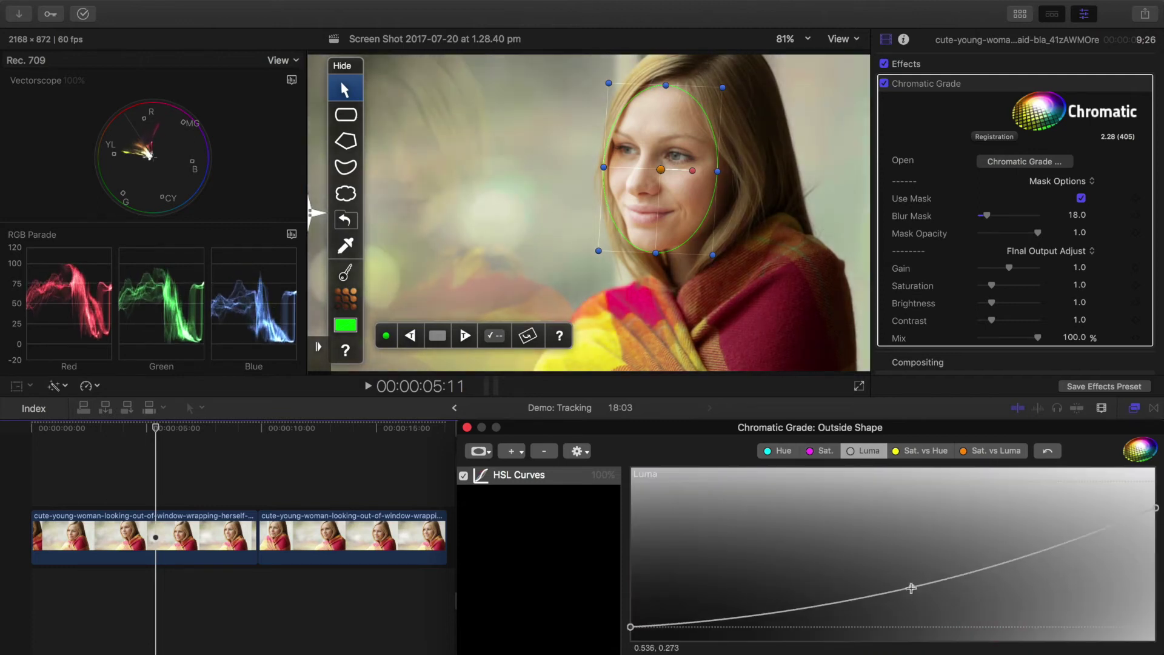
# Step: Switch to the Inside Shape layer and add an HSL Curves adjustment
pyautogui.click(485, 452)
pyautogui.click(552, 470)
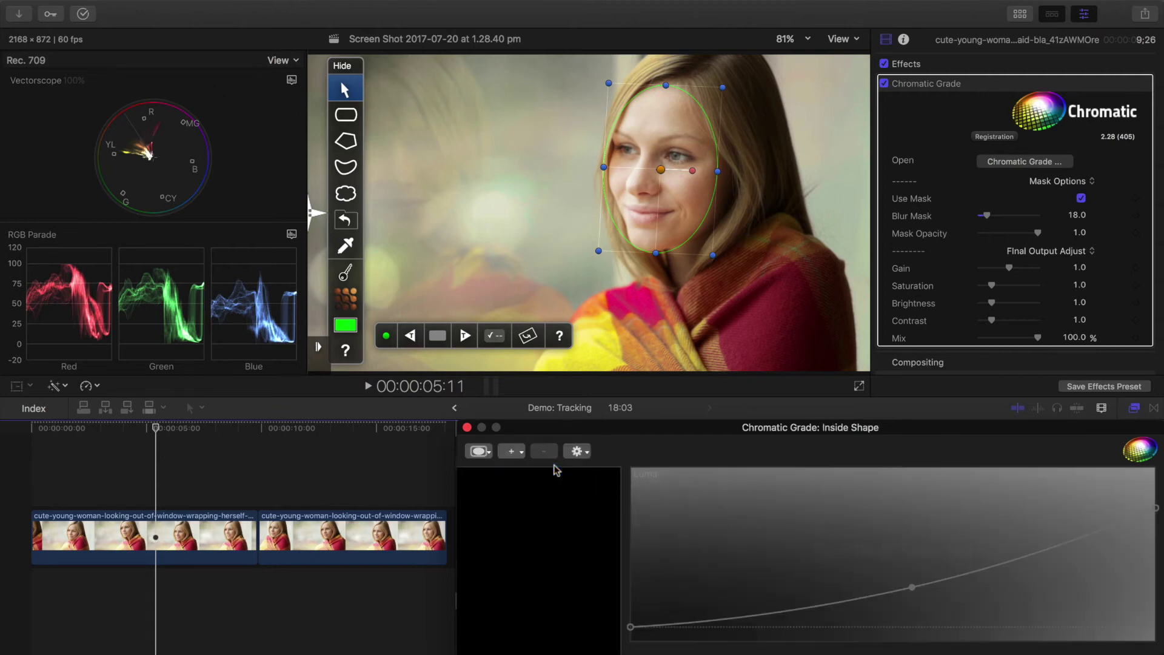
pyautogui.click(517, 452)
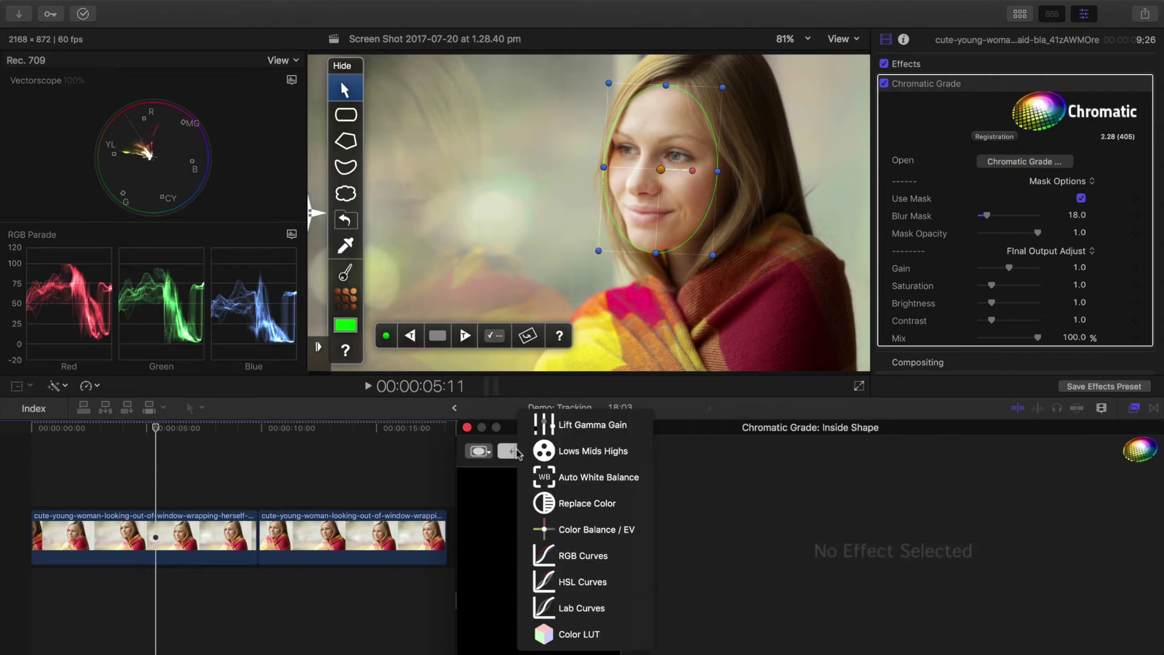
pyautogui.click(618, 584)
# Step: Shape the inside Luma curve into an S to boost the face's contrast
pyautogui.click(864, 450)
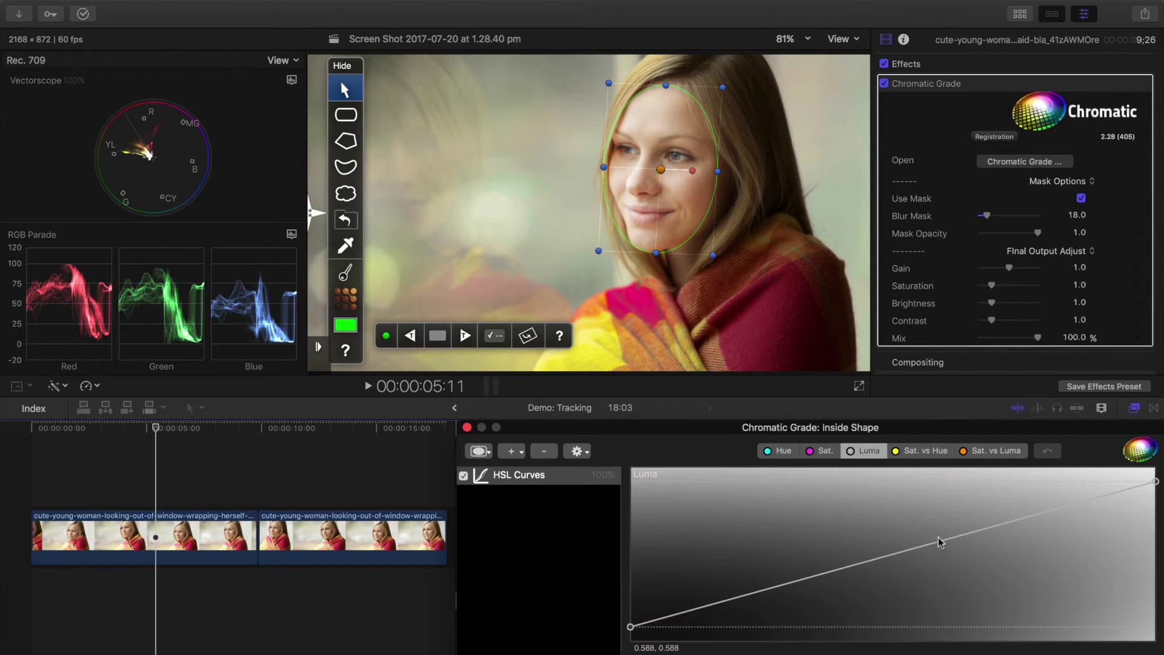
pyautogui.moveTo(941, 540); pyautogui.dragTo(942, 529)
pyautogui.moveTo(784, 582); pyautogui.dragTo(785, 589)
pyautogui.moveTo(940, 531); pyautogui.dragTo(946, 538)
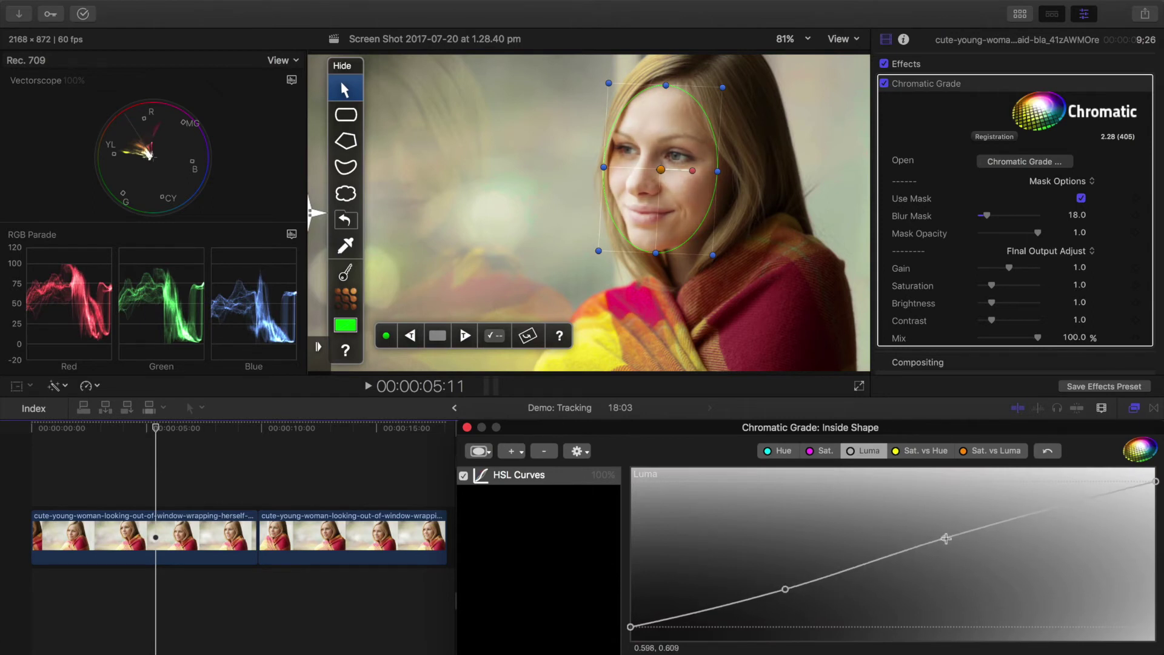
pyautogui.click(825, 451)
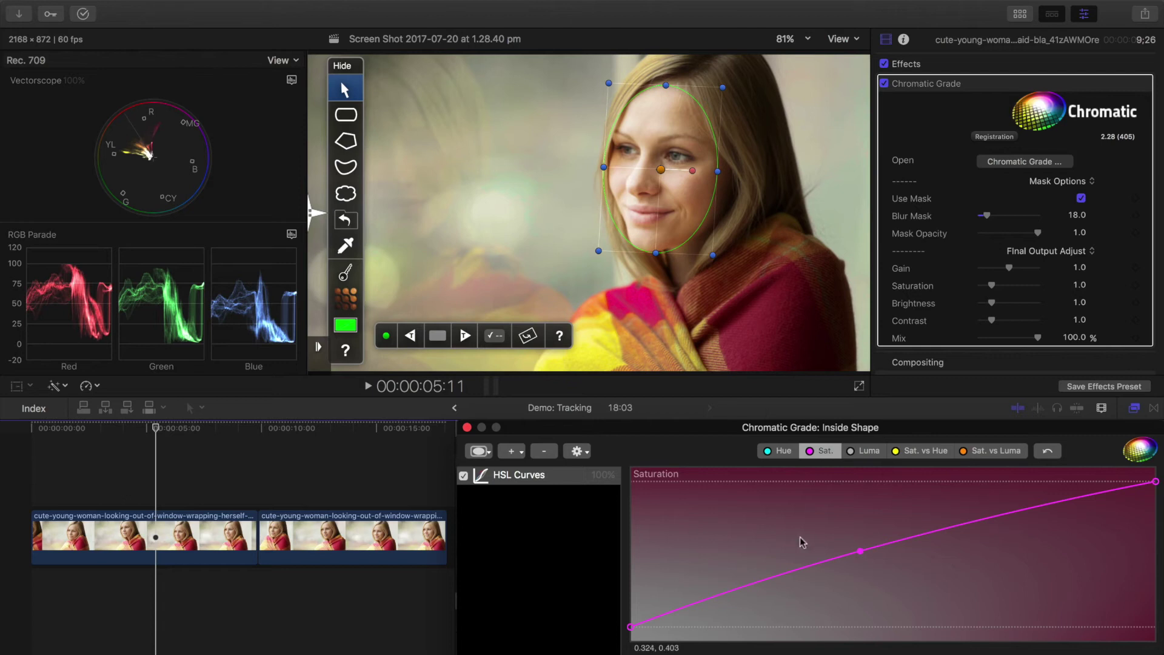
# Step: Play the clip from the start, stop at 03:02, and drag a before/after split across the viewer
pyautogui.click(26, 476)
pyautogui.press('space')
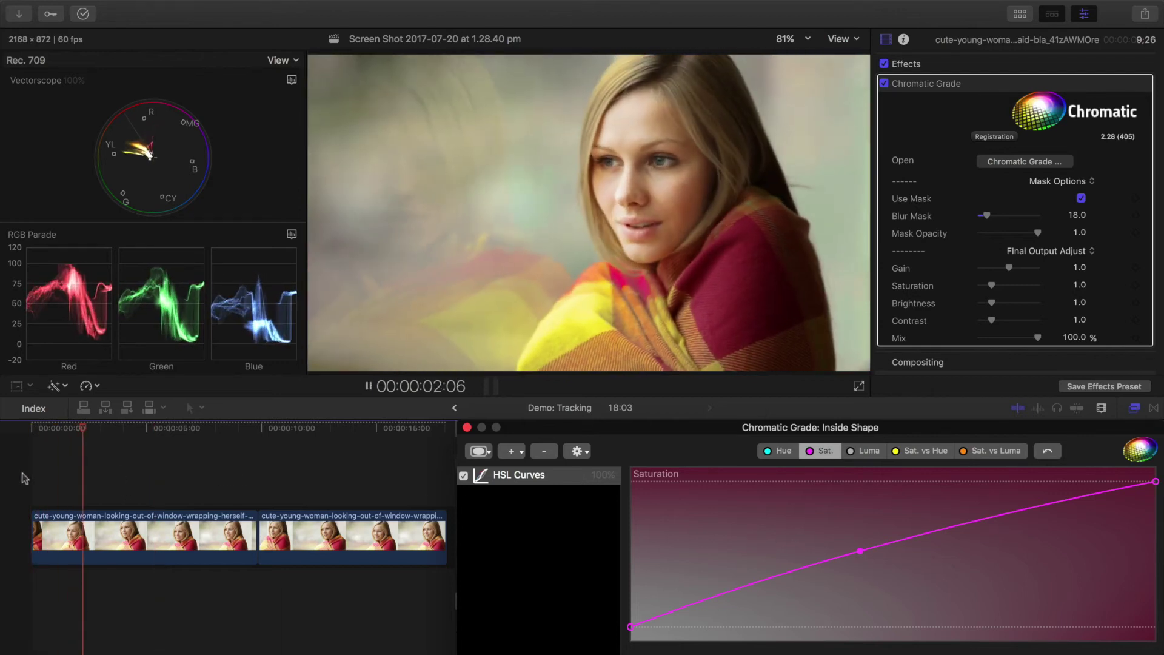
pyautogui.press('space')
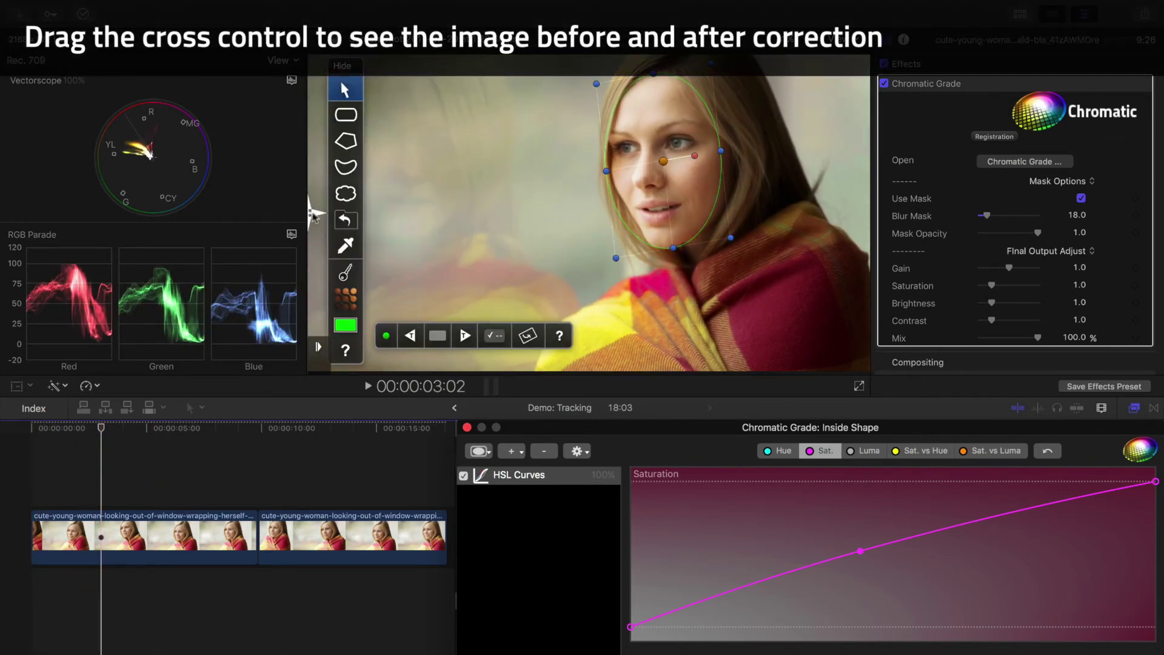
pyautogui.moveTo(314, 212); pyautogui.dragTo(473, 204)
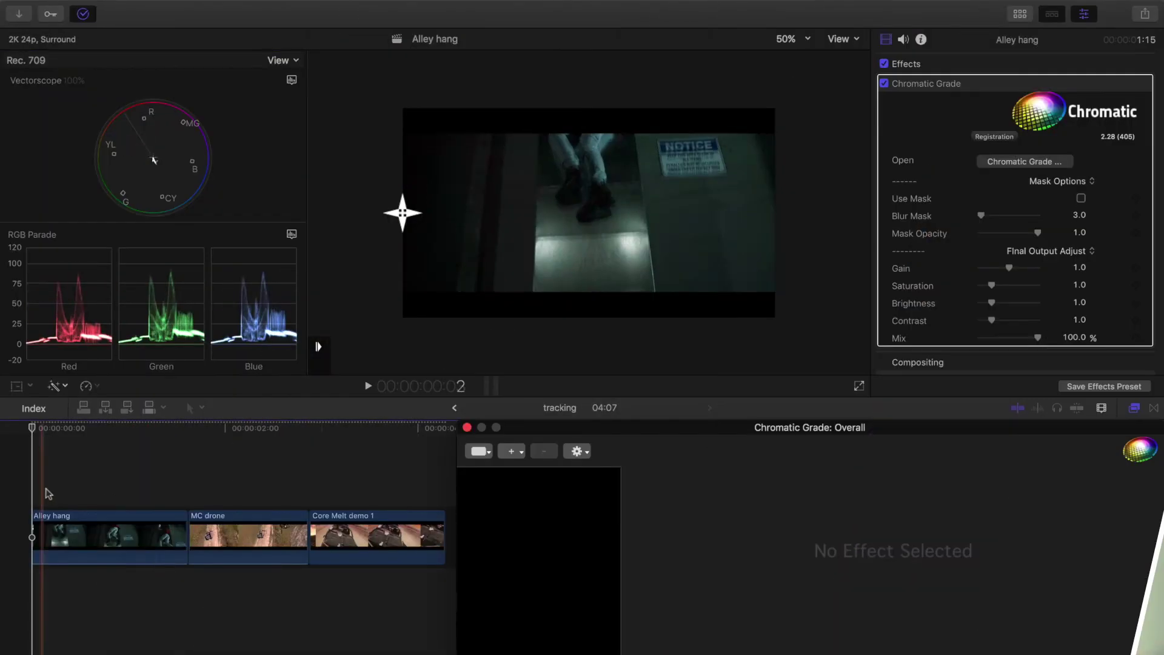
# Step: On the Outside Shape layer, raise the blue RGB curve to cool the image
pyautogui.click(479, 451)
pyautogui.click(537, 483)
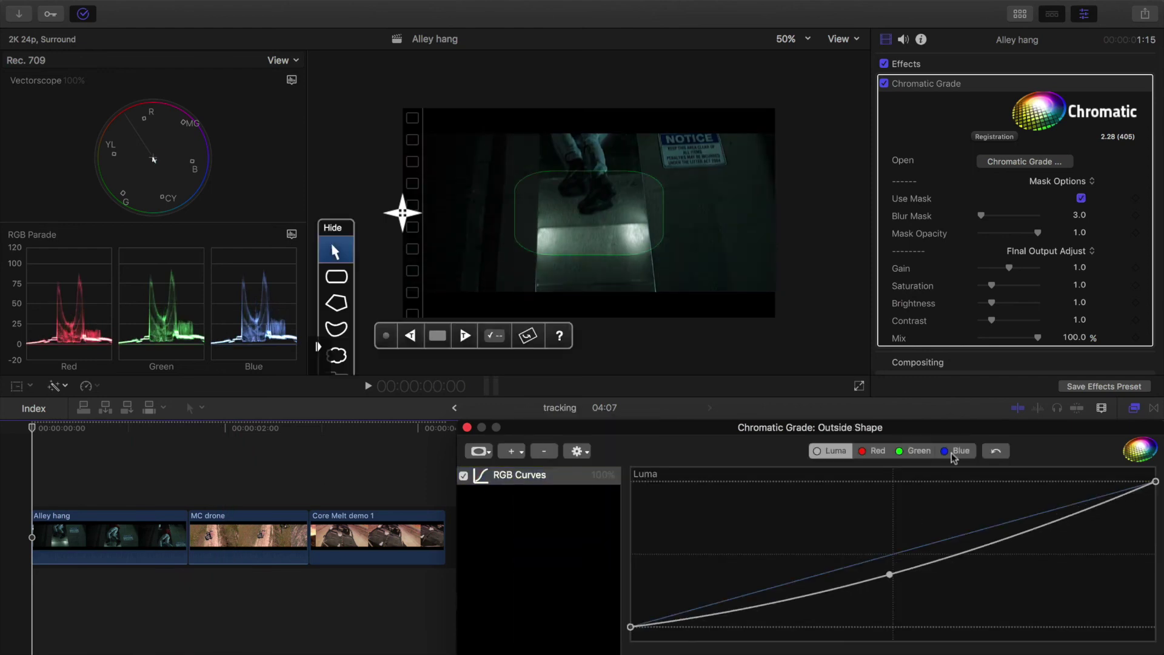
pyautogui.click(957, 450)
pyautogui.moveTo(928, 544); pyautogui.dragTo(932, 528)
# Step: Draw a four-point polygon mask around the walking legs, track it forward, and blur it to 80
pyautogui.click(341, 181)
pyautogui.press('super+minus')
pyautogui.click(556, 270)
pyautogui.click(557, 72)
pyautogui.click(610, 71)
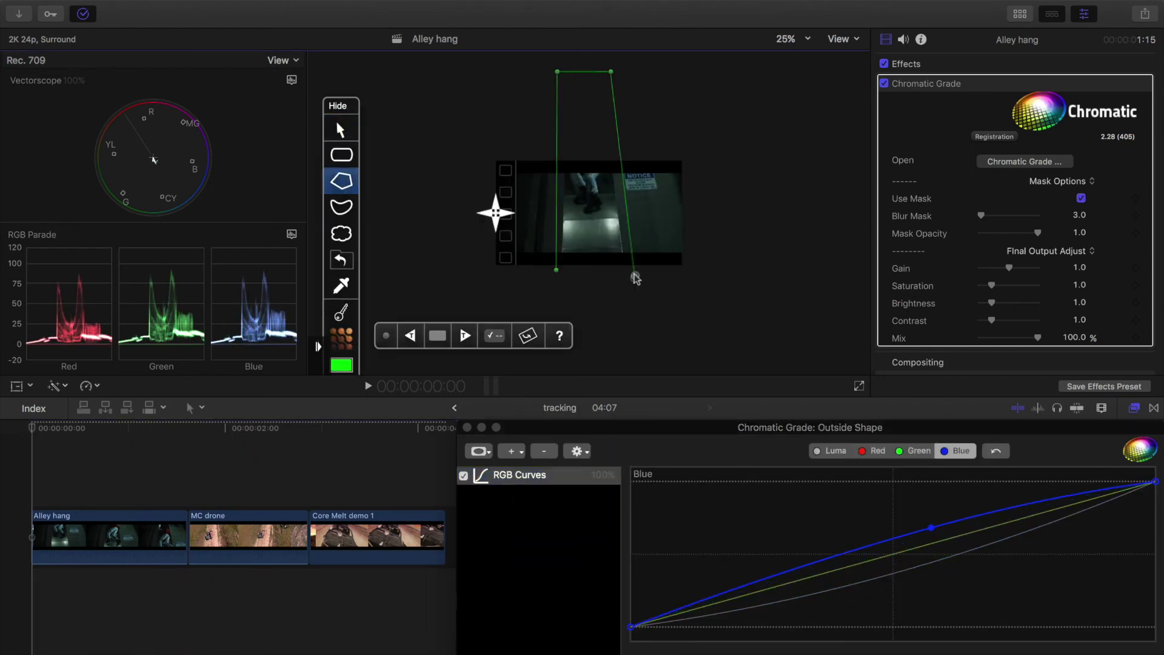
pyautogui.doubleClick(635, 277)
pyautogui.press('super+equal')
pyautogui.click(468, 337)
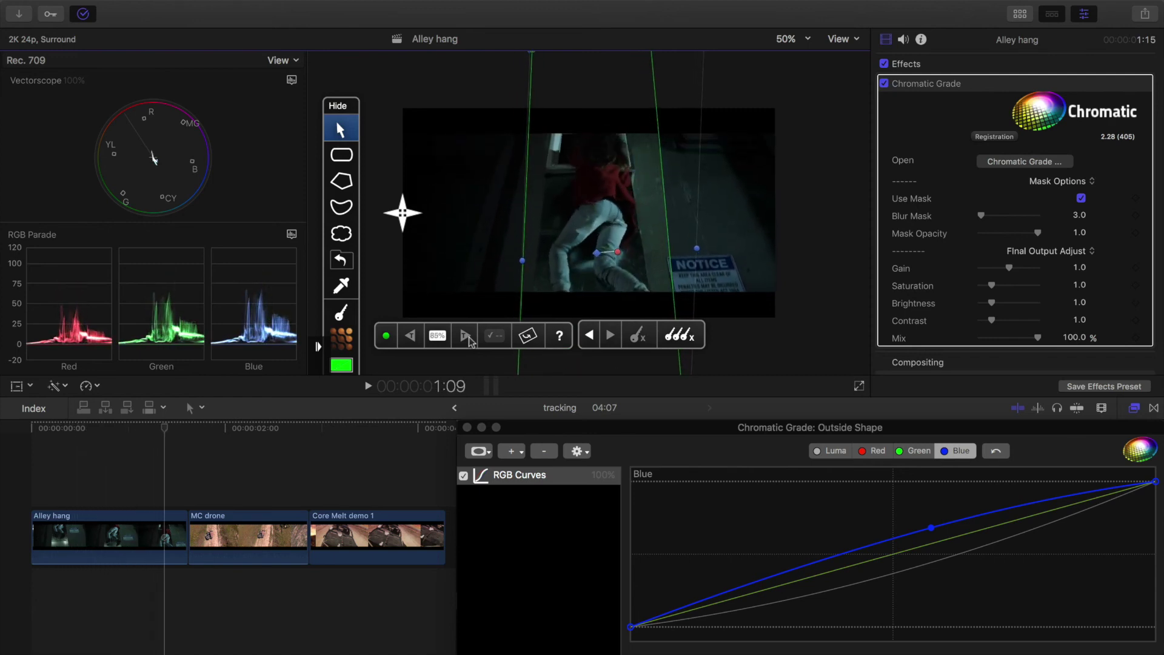
pyautogui.moveTo(981, 215); pyautogui.dragTo(1001, 216)
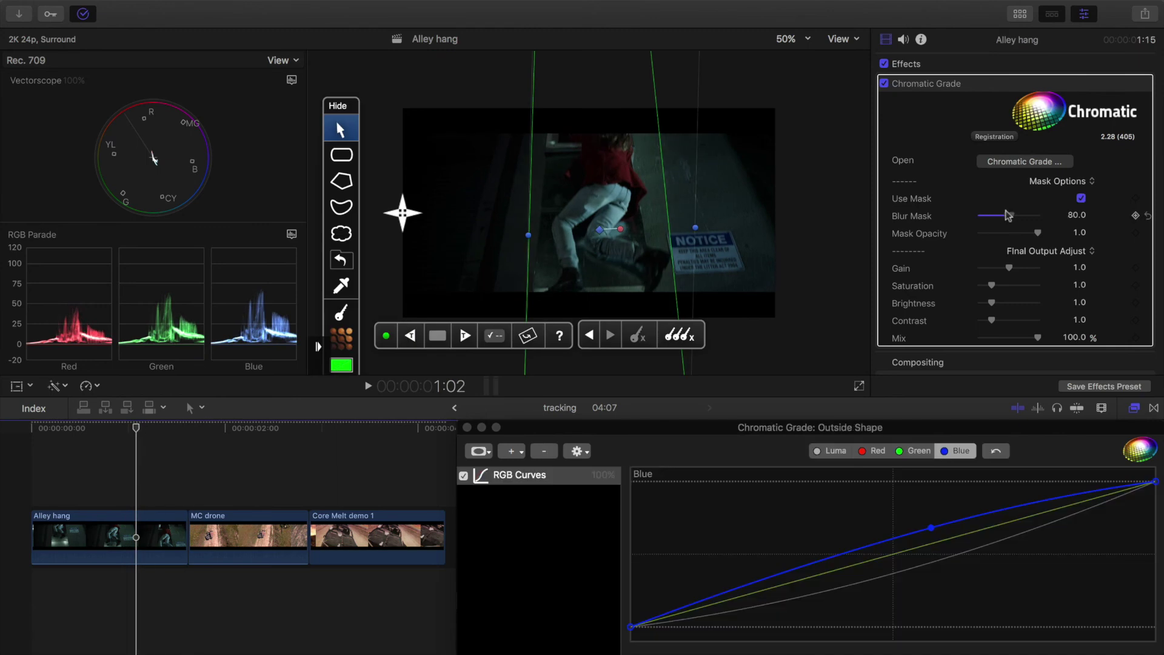